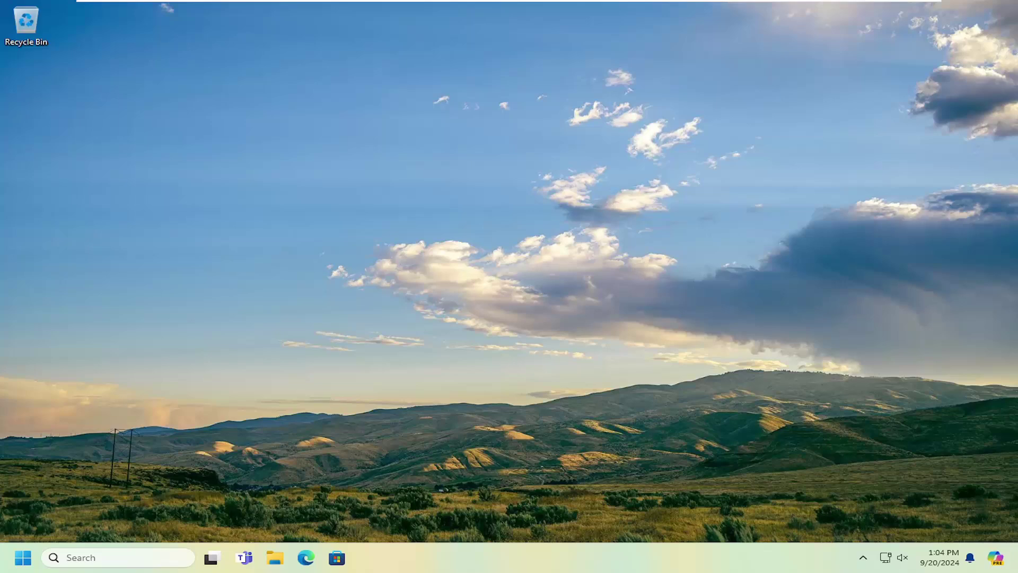
# Search 'troubleshoot' and run the Windows Update troubleshooter under Other troubleshooters.
pyautogui.click(23, 557)
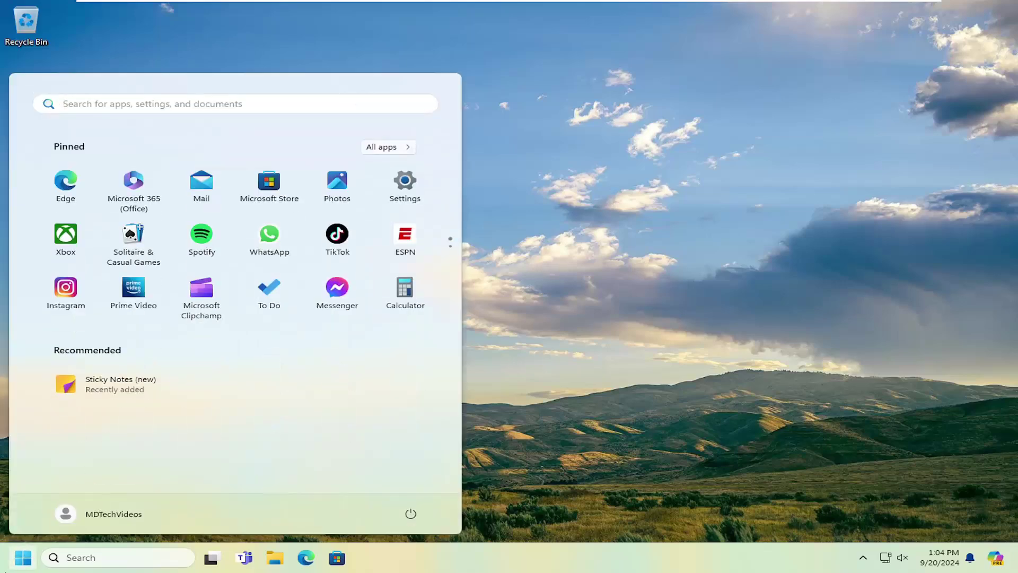
pyautogui.click(22, 557)
pyautogui.write('troubleshoot')
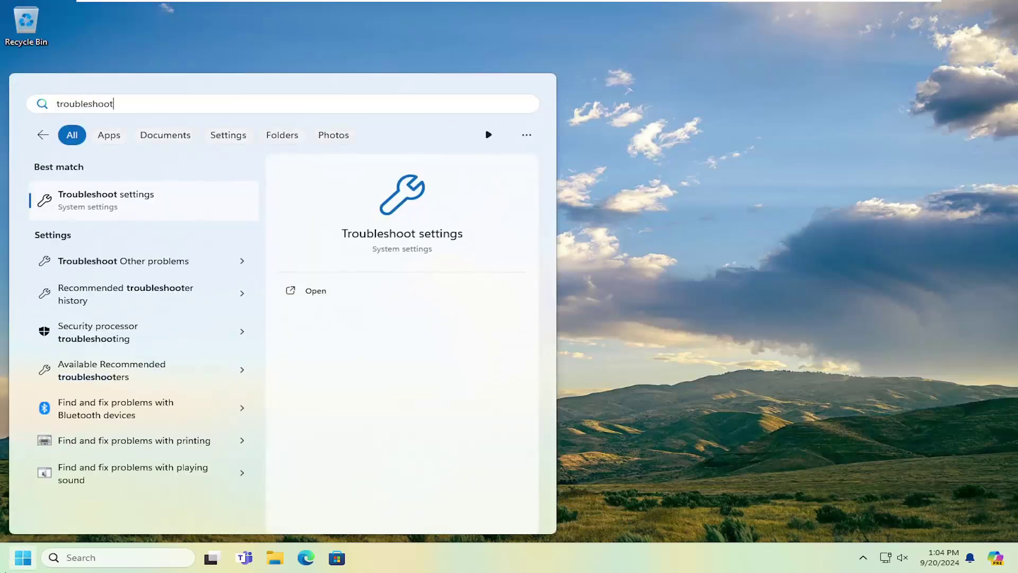
pyautogui.click(133, 196)
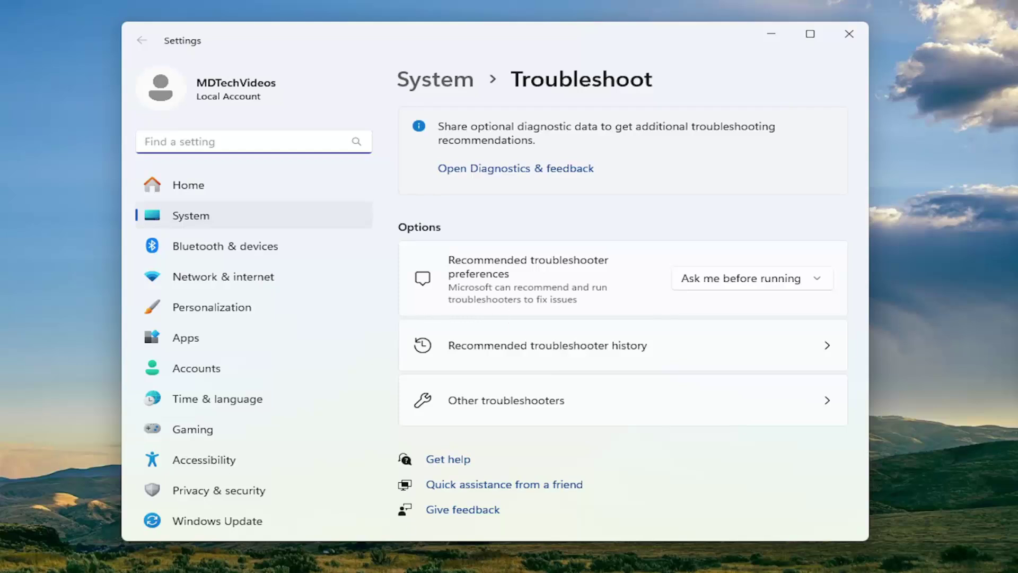
pyautogui.click(498, 400)
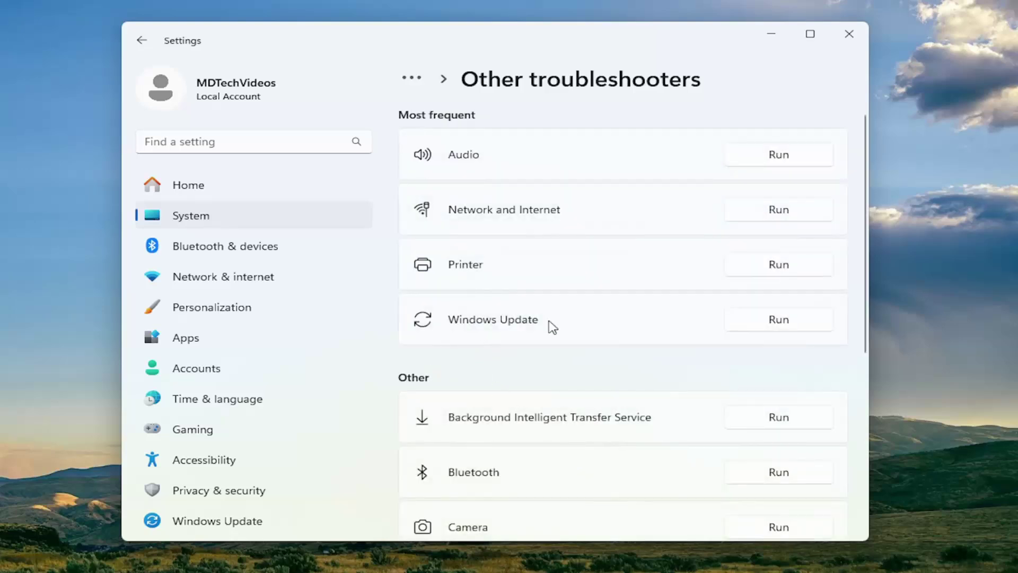
pyautogui.click(804, 326)
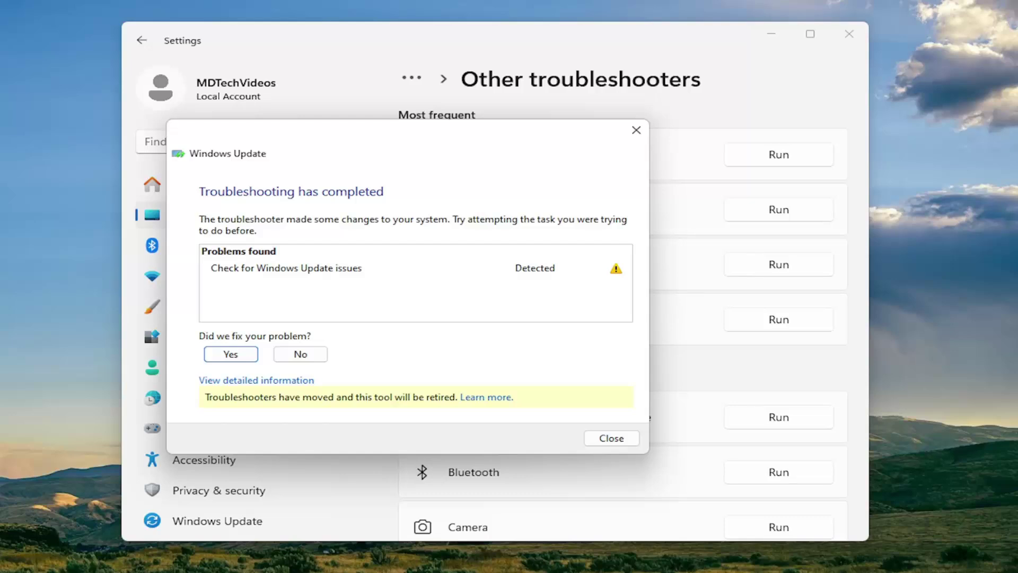
# Close the troubleshooter report and go to Windows Update's Advanced options.
pyautogui.click(635, 439)
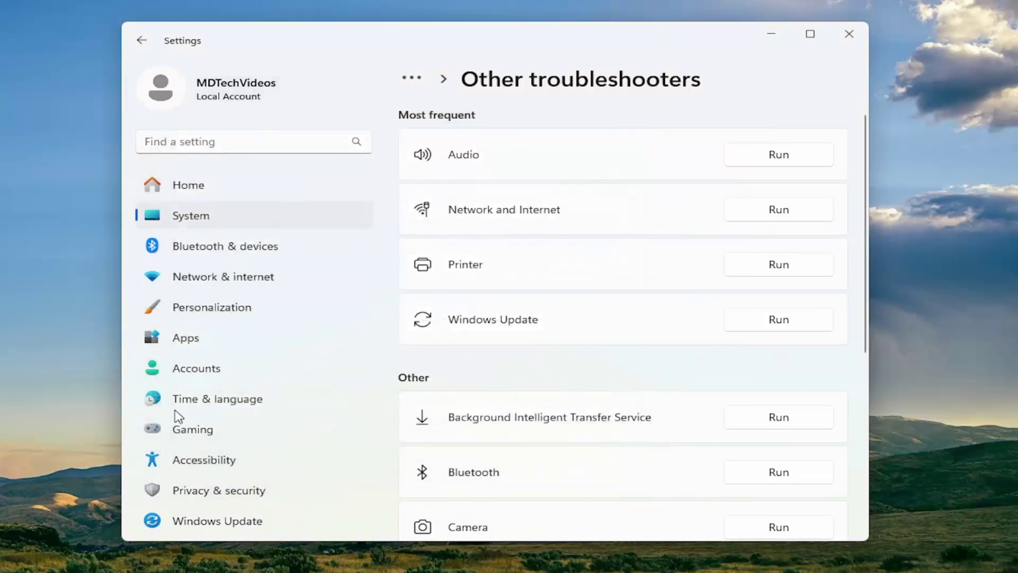
pyautogui.click(186, 519)
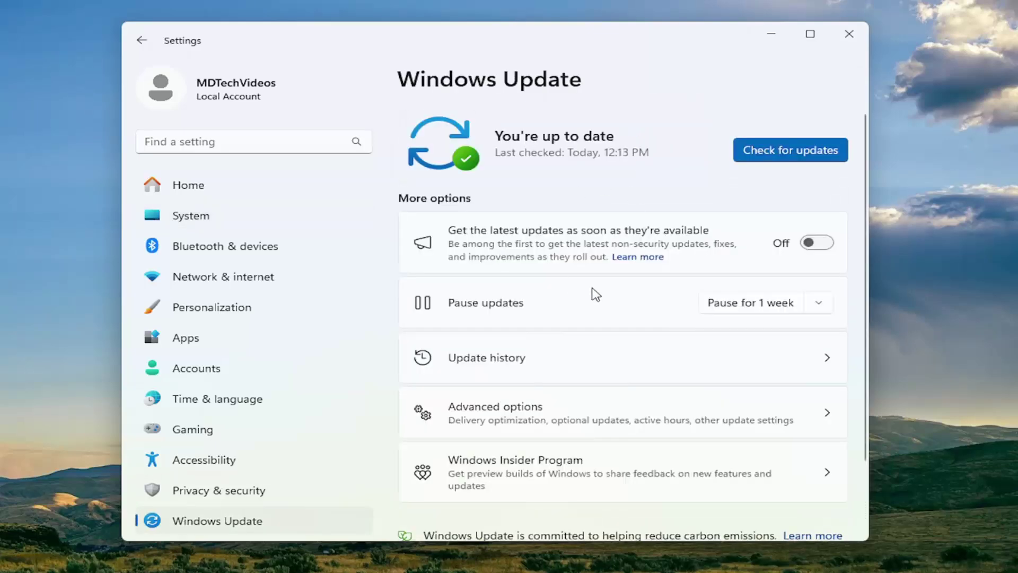
pyautogui.scroll(-3, 594, 243)
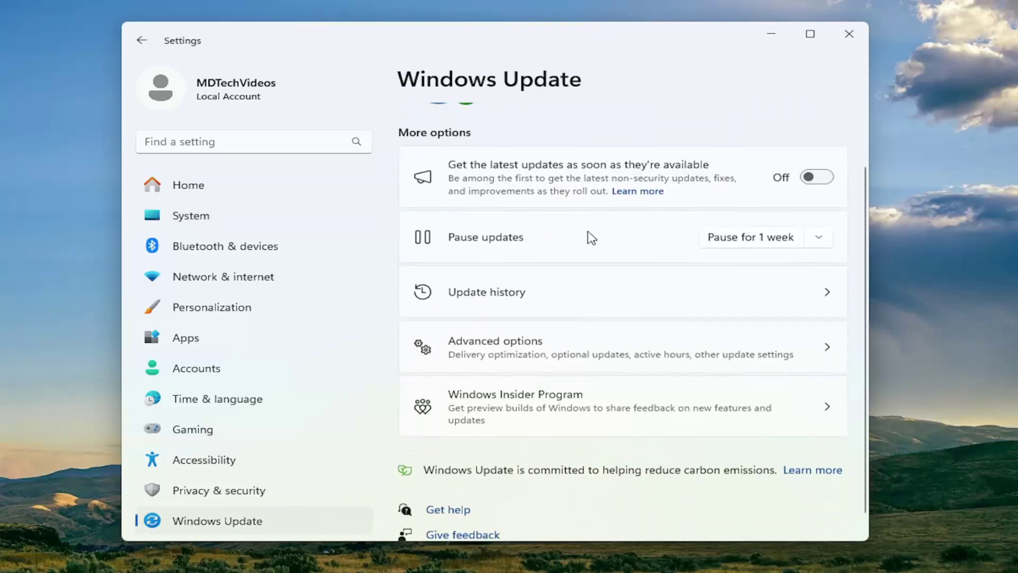
pyautogui.scroll(3, 547, 288)
pyautogui.scroll(-3, 520, 271)
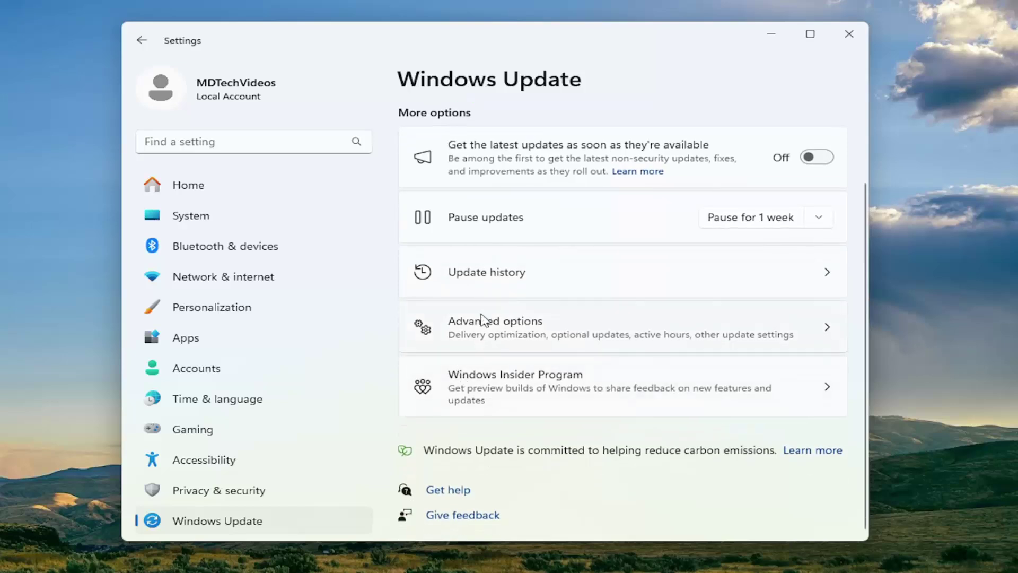
pyautogui.click(484, 328)
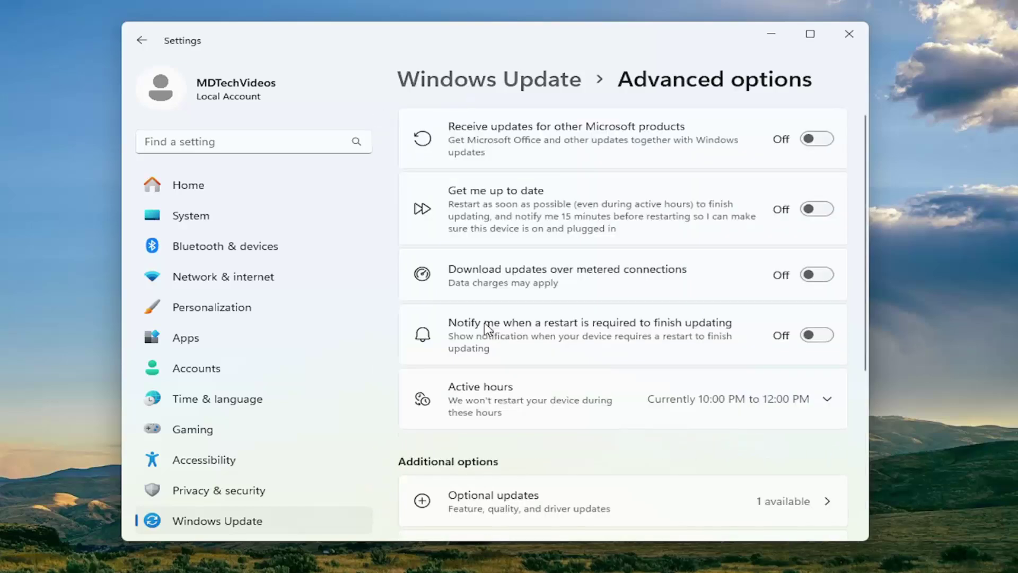
# Download and install the Broadcom Inc. - Display - 9.17.8.9 optional driver update.
pyautogui.scroll(-3, 496, 363)
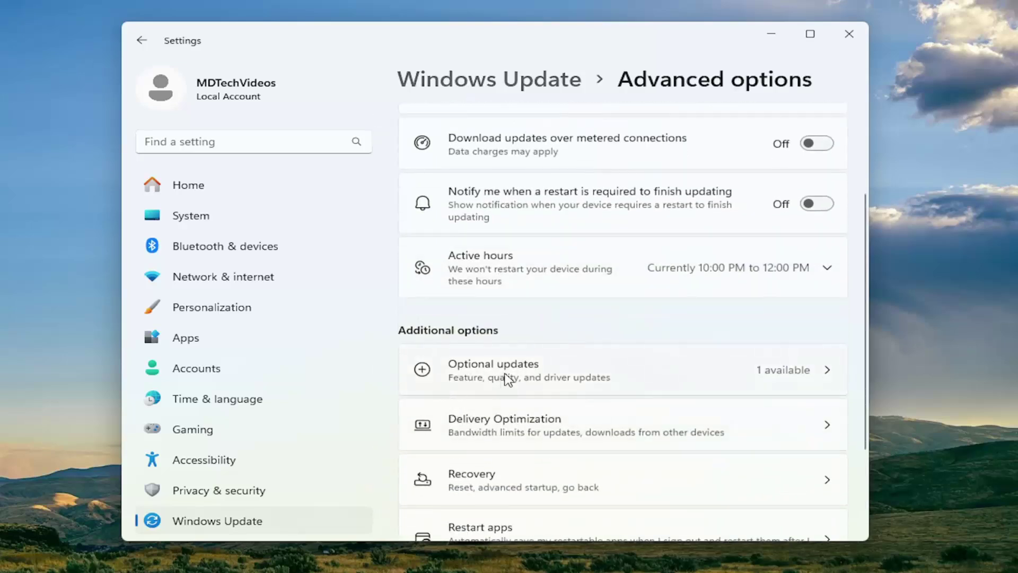
pyautogui.click(526, 371)
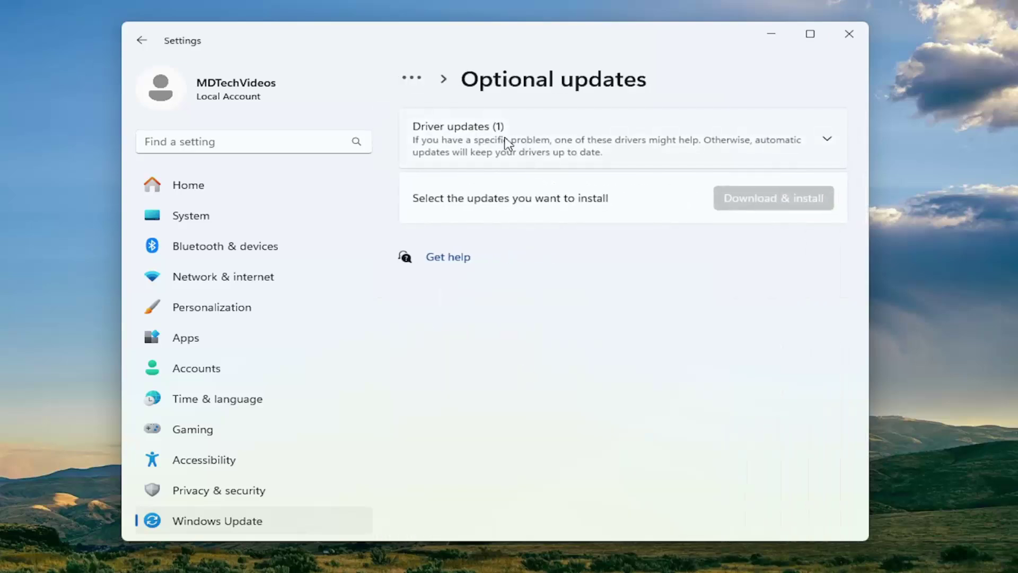
pyautogui.click(601, 143)
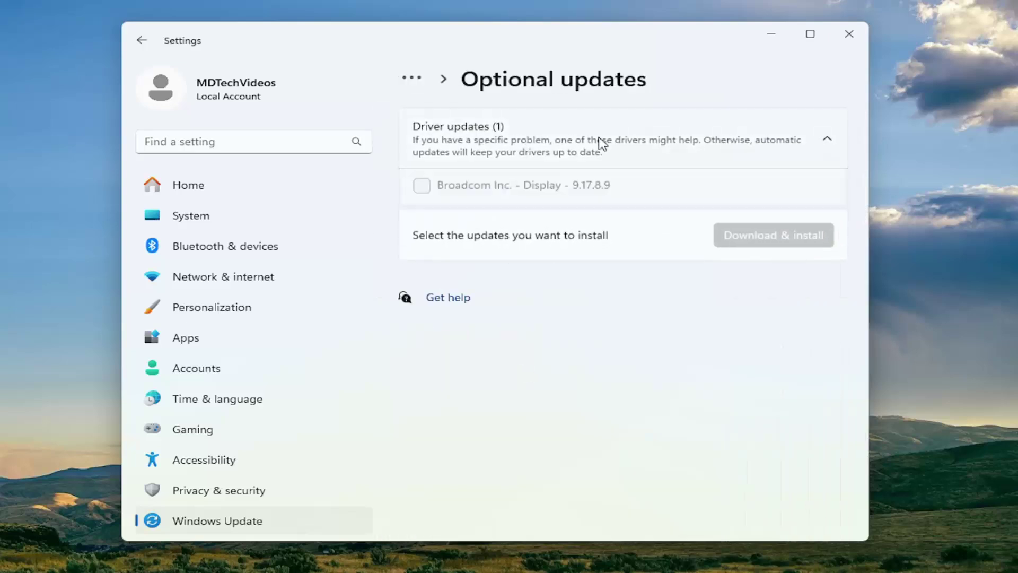
pyautogui.click(422, 187)
pyautogui.click(800, 245)
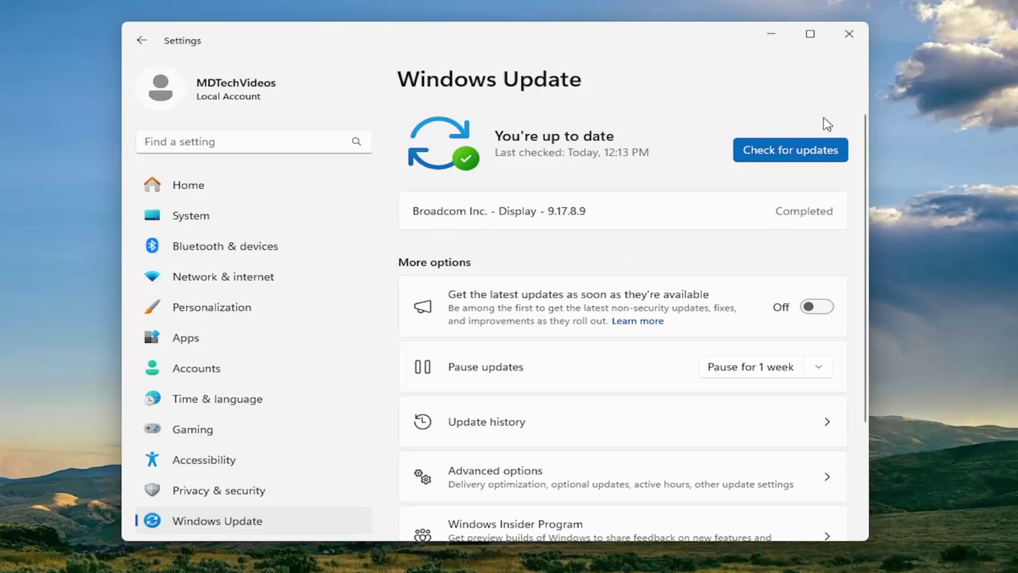
# Close Settings and launch Command Prompt as administrator from a 'cmd' search.
pyautogui.click(850, 35)
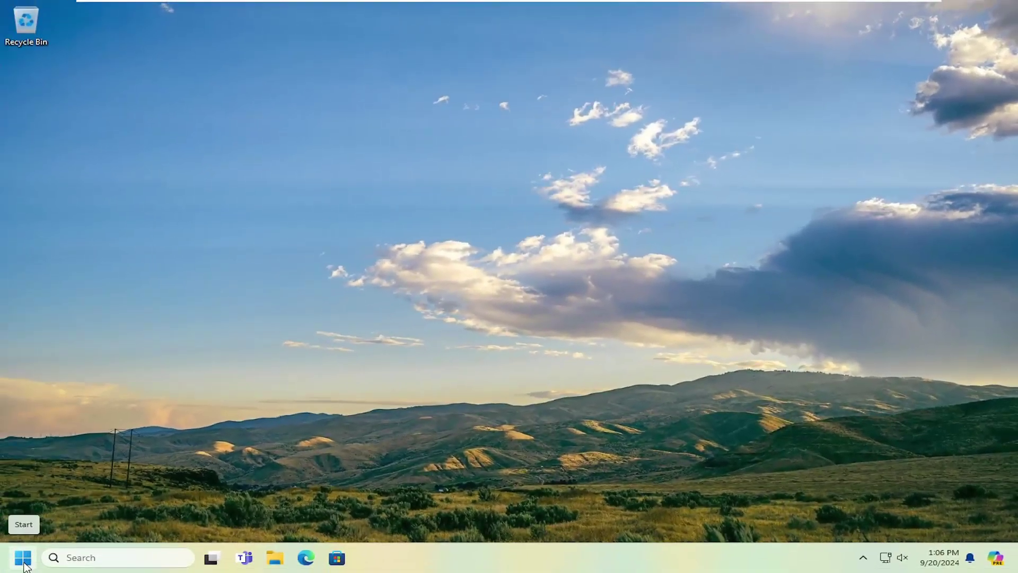
pyautogui.click(24, 558)
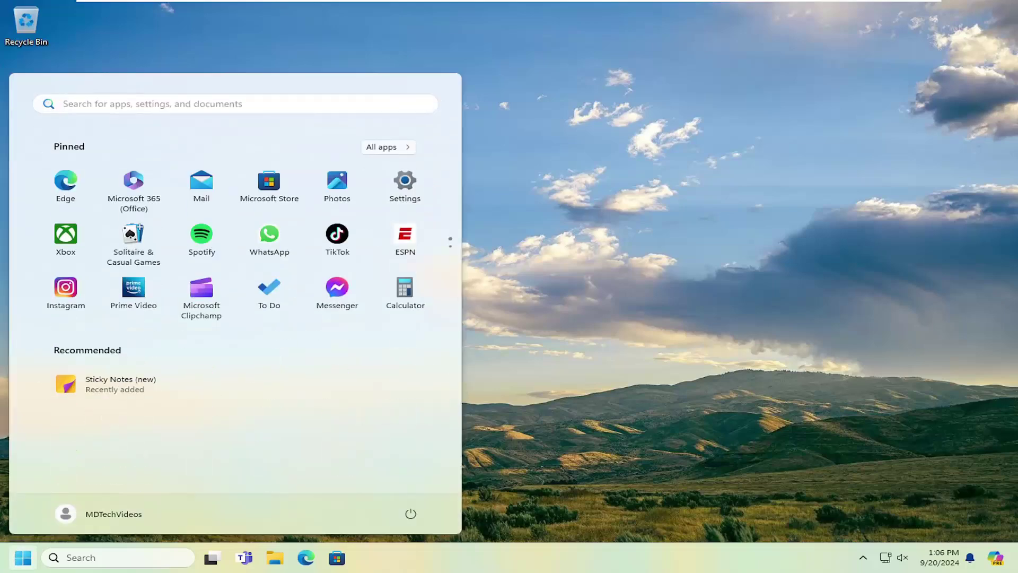
pyautogui.click(111, 554)
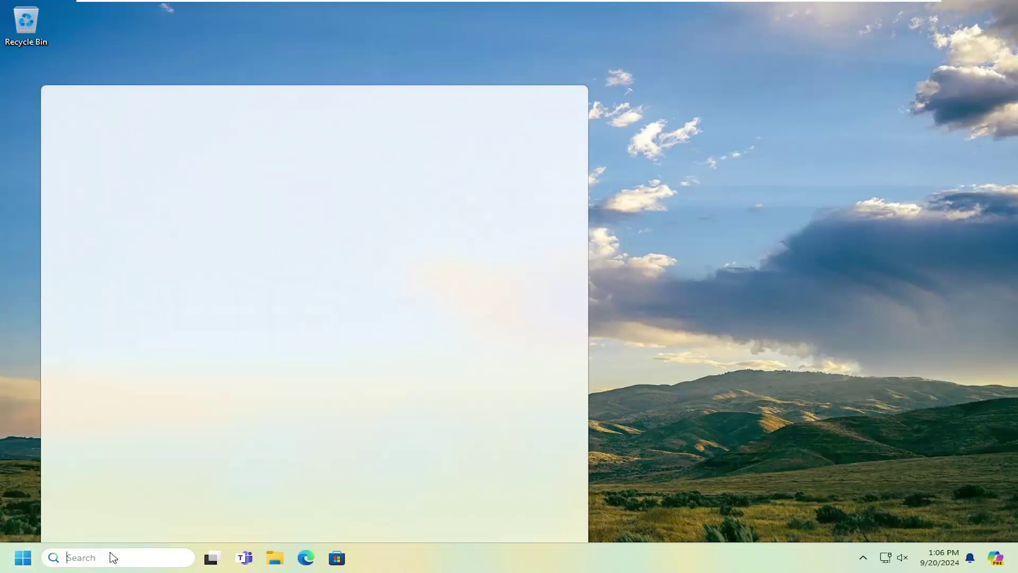
pyautogui.write('cmd')
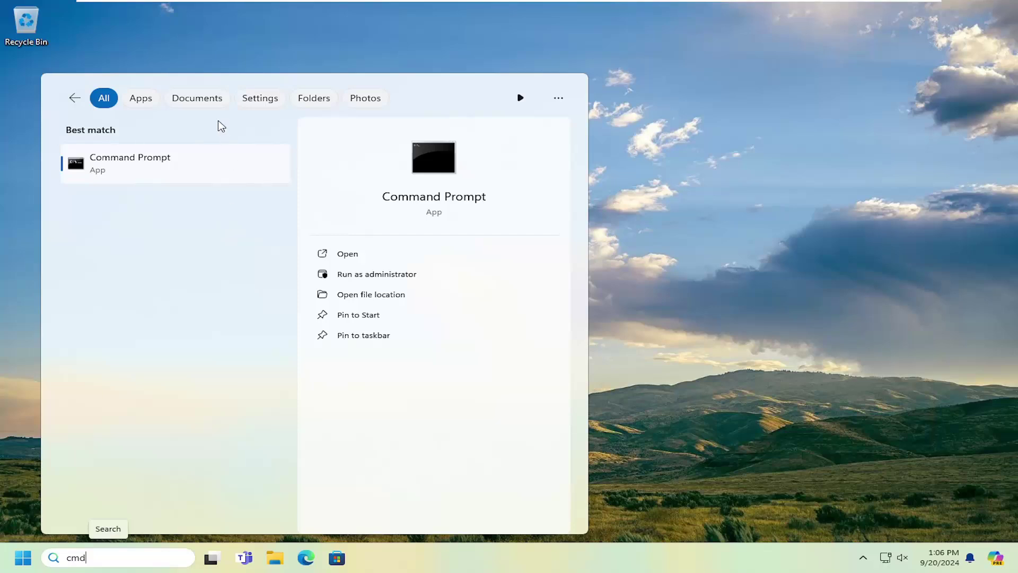
pyautogui.rightClick(125, 173)
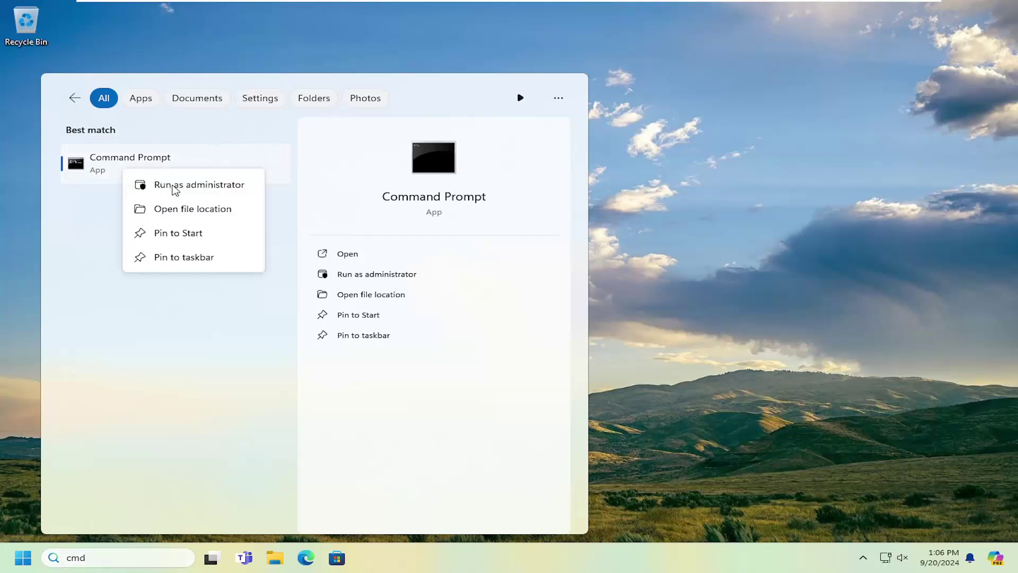
pyautogui.click(207, 186)
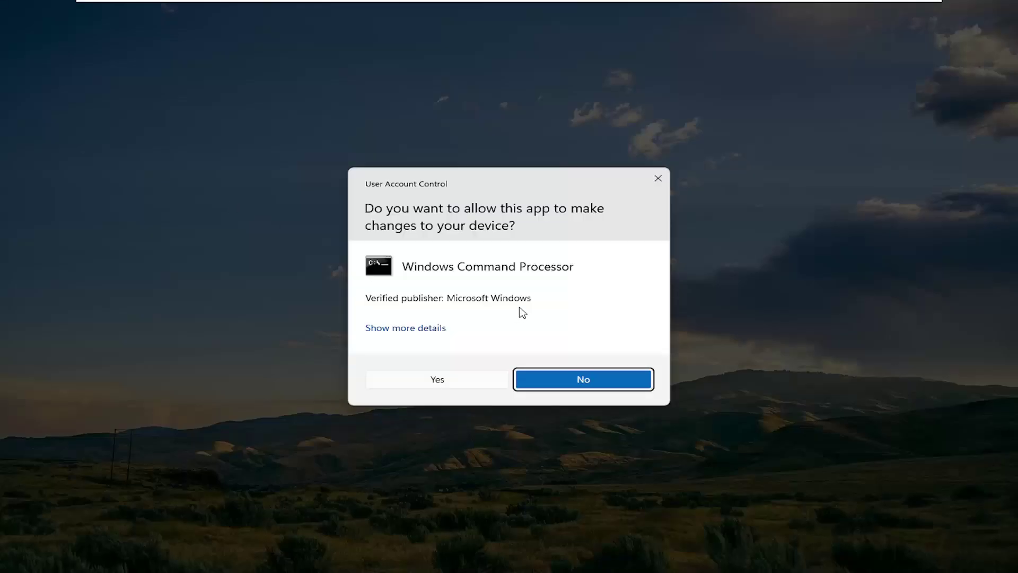
pyautogui.click(445, 386)
# Run sfc /scannow in the elevated Command Prompt.
pyautogui.moveTo(456, 108); pyautogui.dragTo(488, 109)
pyautogui.write('sfc /')
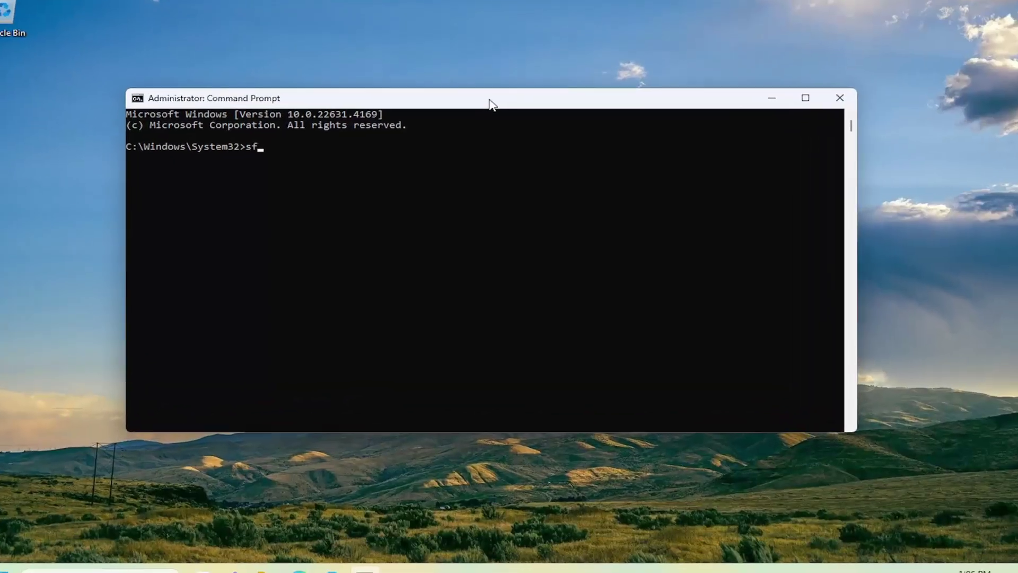
pyautogui.write('scannow')
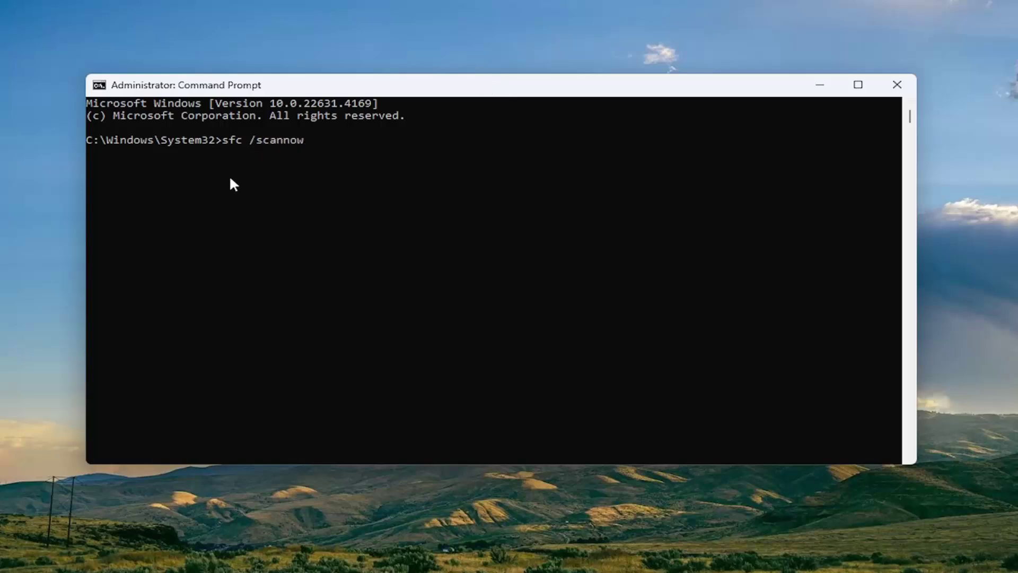
pyautogui.press('Return')
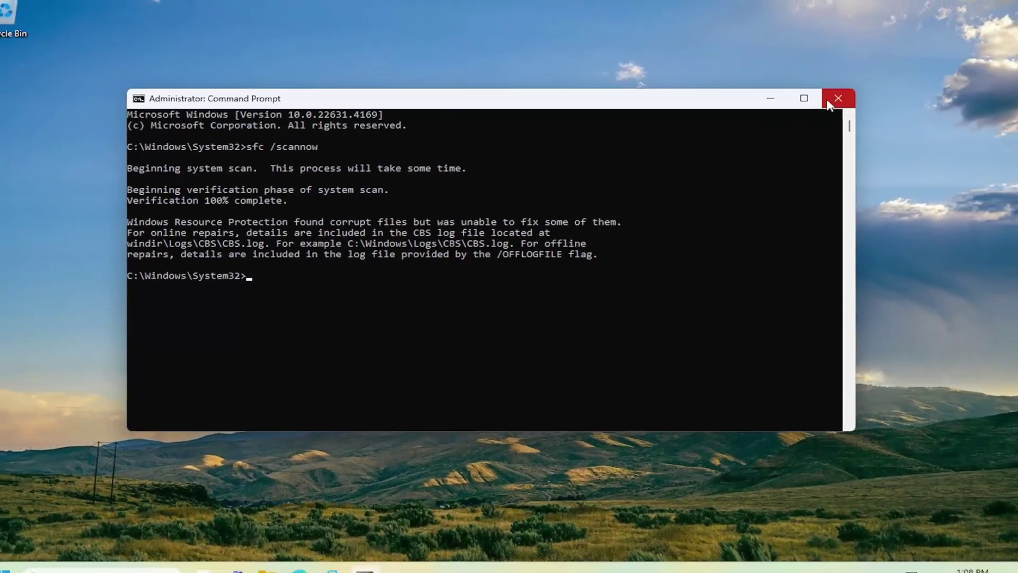
# Close Command Prompt after the scan and restart Windows from the Start quick-links menu.
pyautogui.click(896, 85)
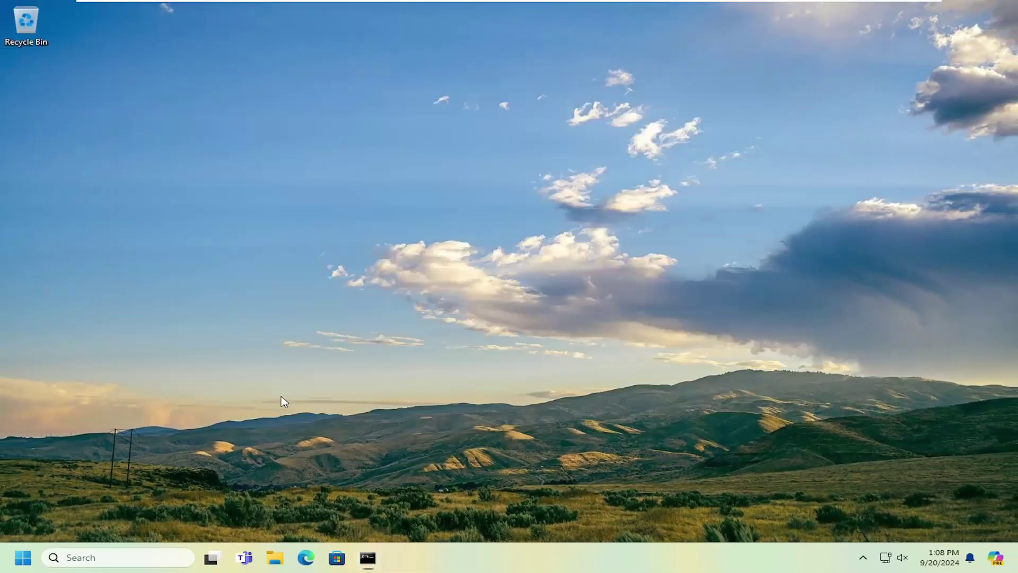
pyautogui.rightClick(22, 557)
pyautogui.moveTo(91, 502)
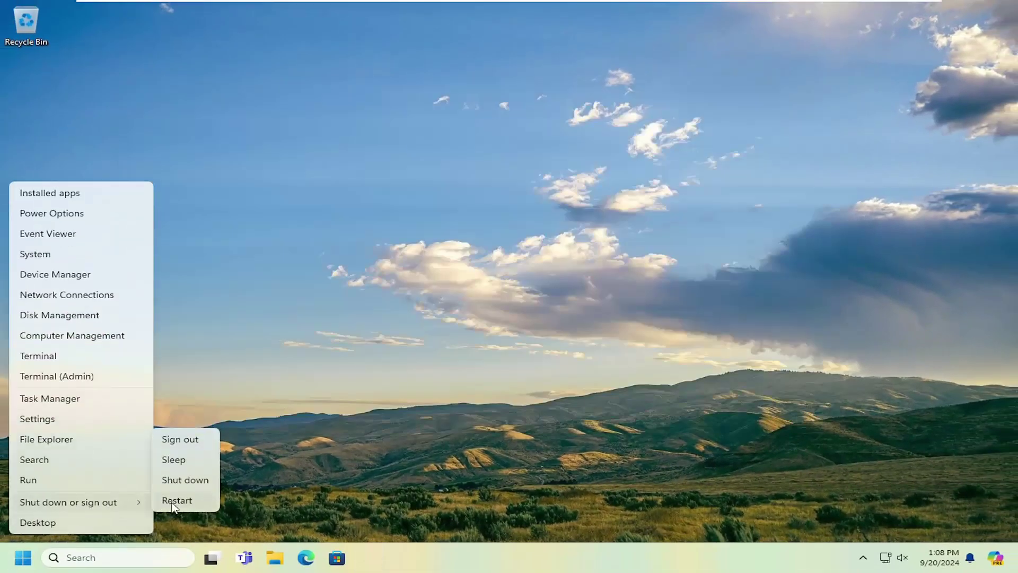
pyautogui.click(175, 500)
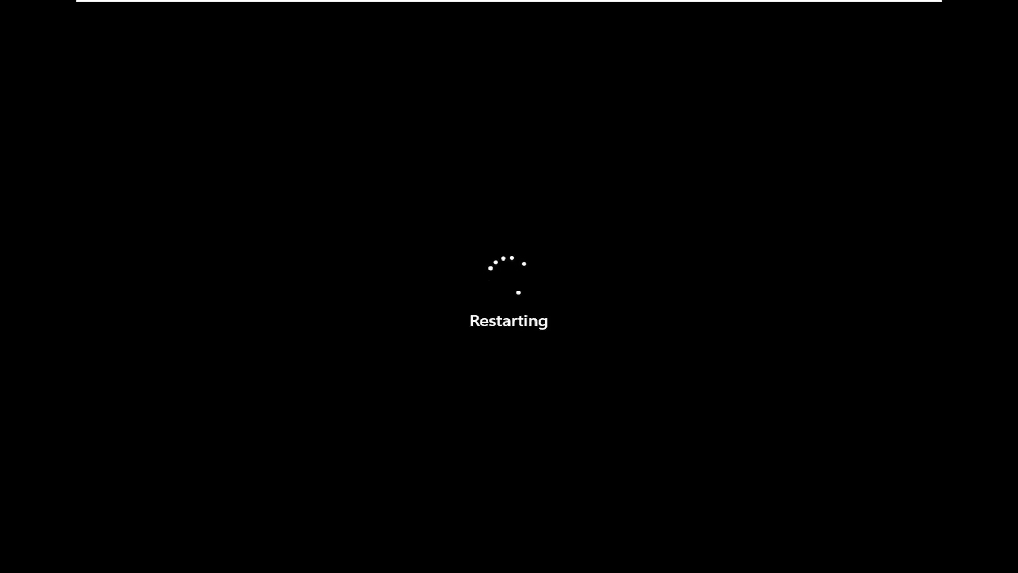